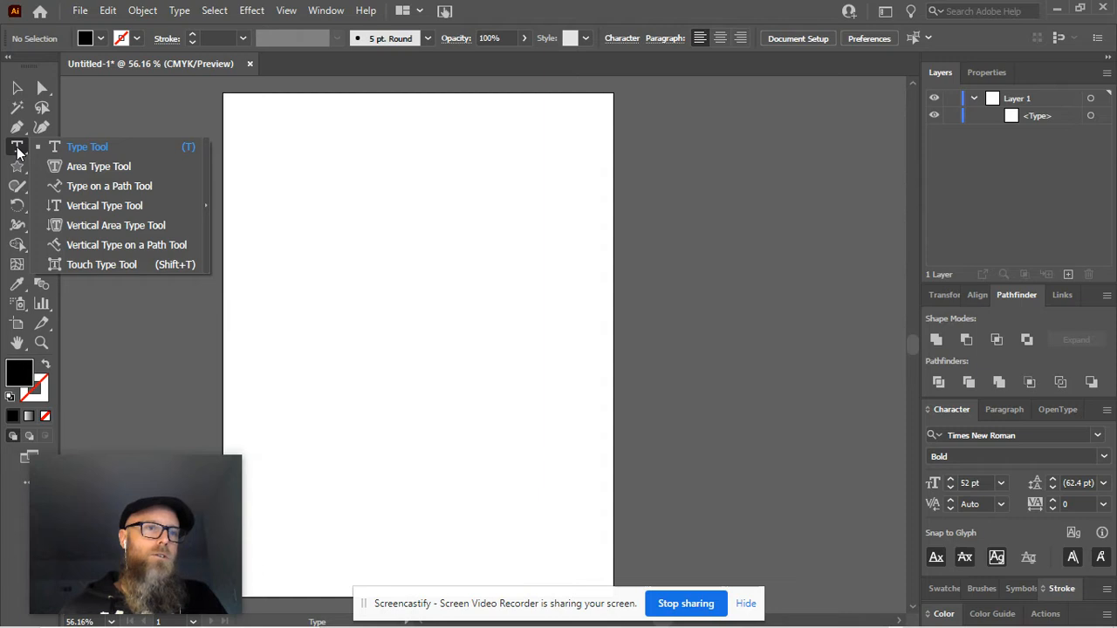
{"action": "left_click", "coordinate": [87, 147]}
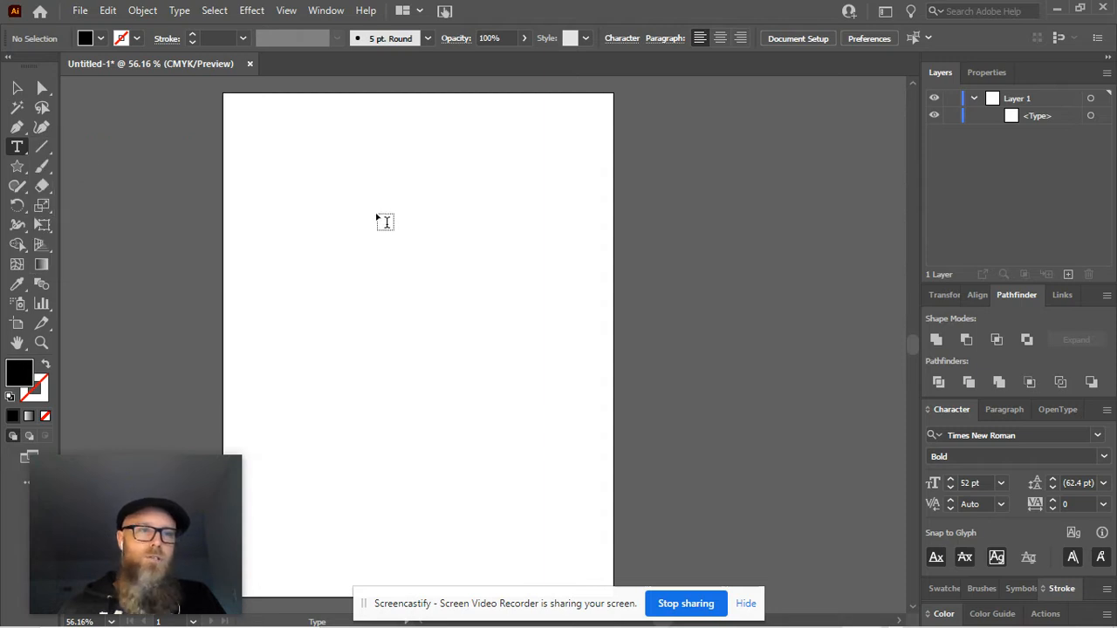
{"action": "left_click", "coordinate": [275, 218]}
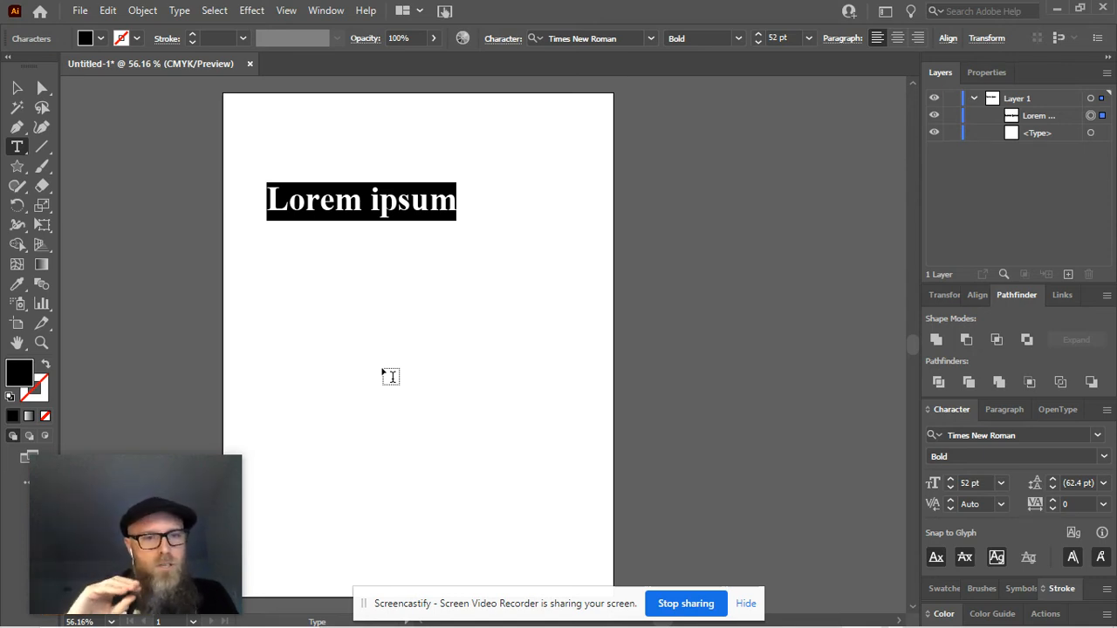
{"action": "left_click", "coordinate": [17, 89]}
{"action": "left_click", "coordinate": [404, 210]}
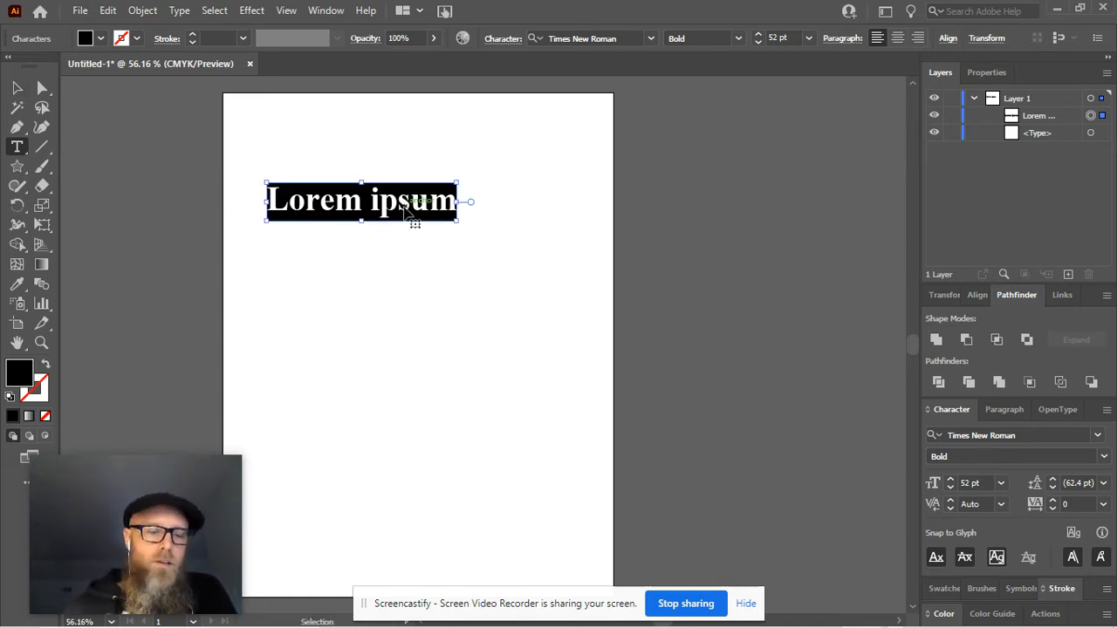
{"action": "key", "text": "Delete"}
{"action": "key", "text": "t"}
{"action": "left_click_drag", "start_coordinate": [260, 145], "coordinate": [534, 414]}
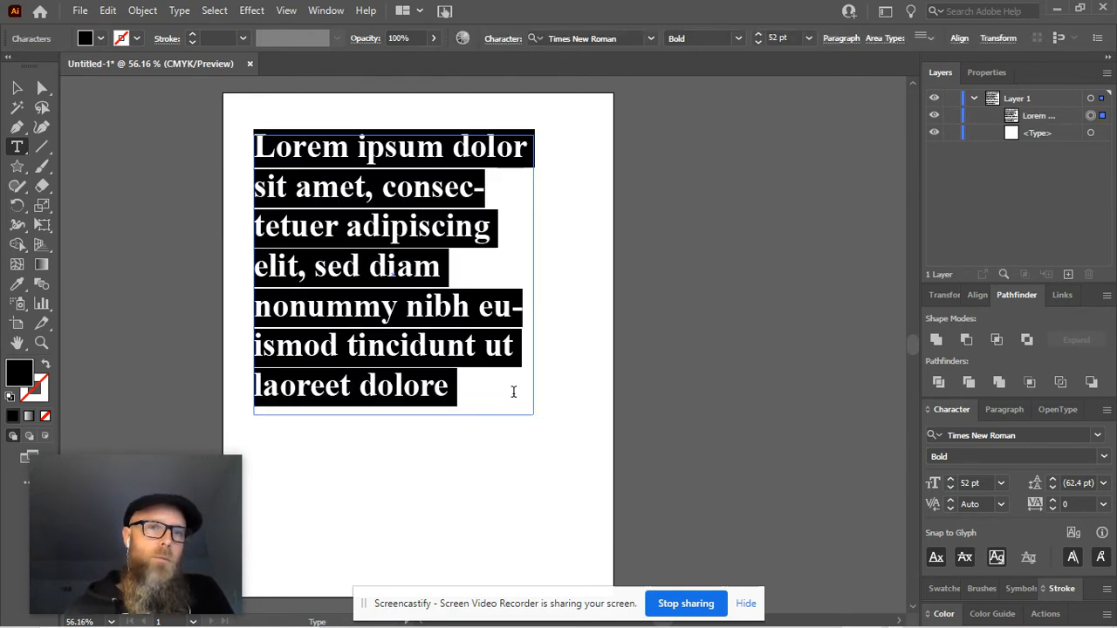
{"action": "left_click_drag", "start_coordinate": [756, 42], "coordinate": [757, 41]}
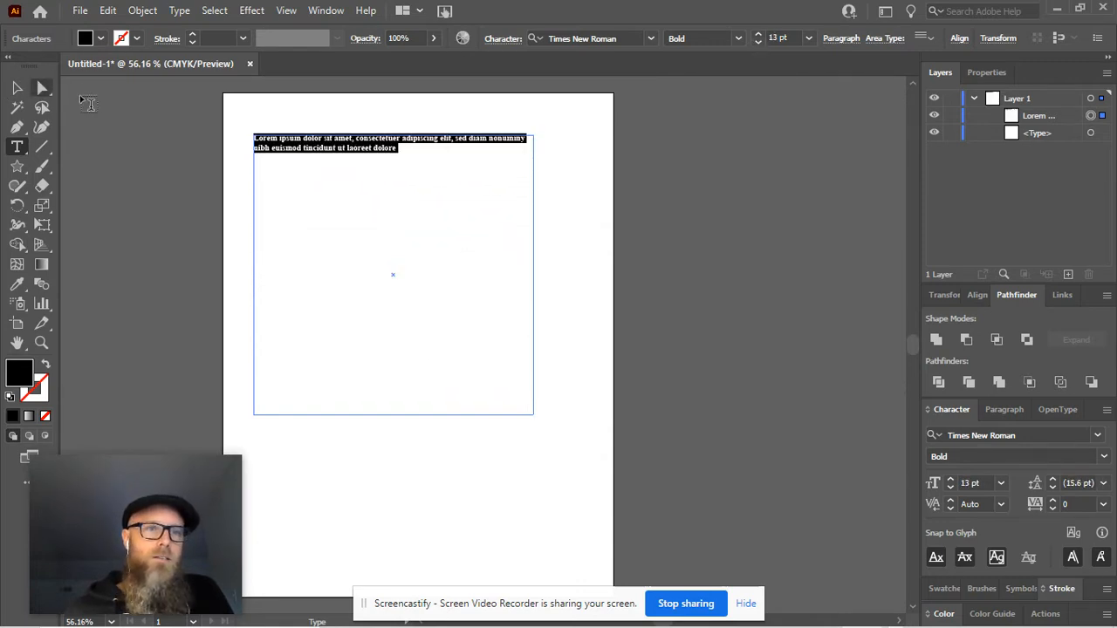
{"action": "left_click", "coordinate": [17, 87]}
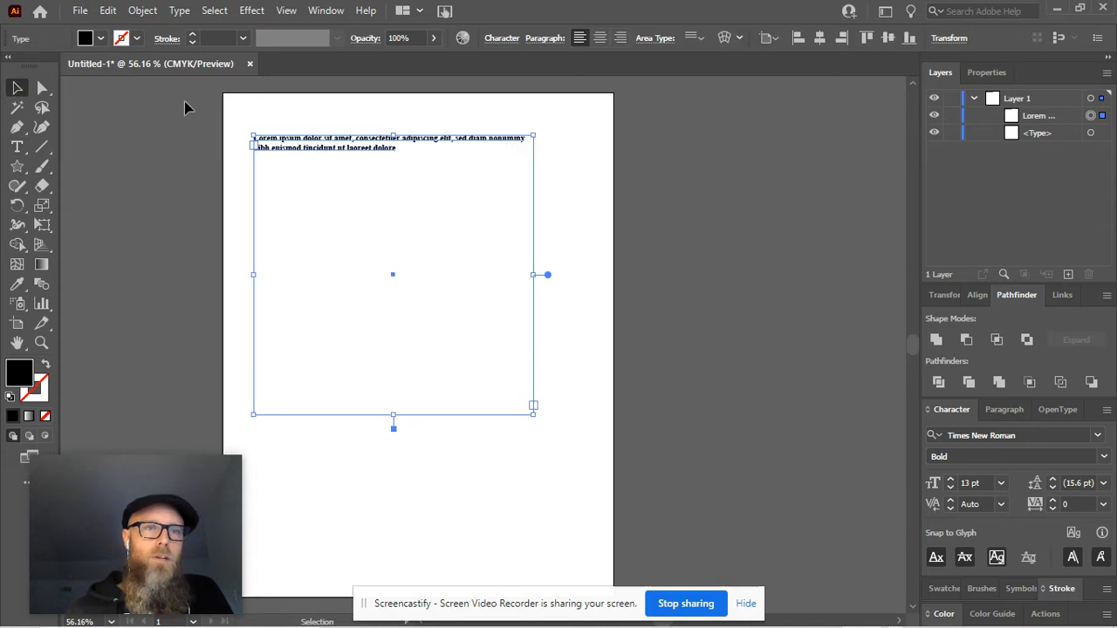
{"action": "key", "text": "Delete"}
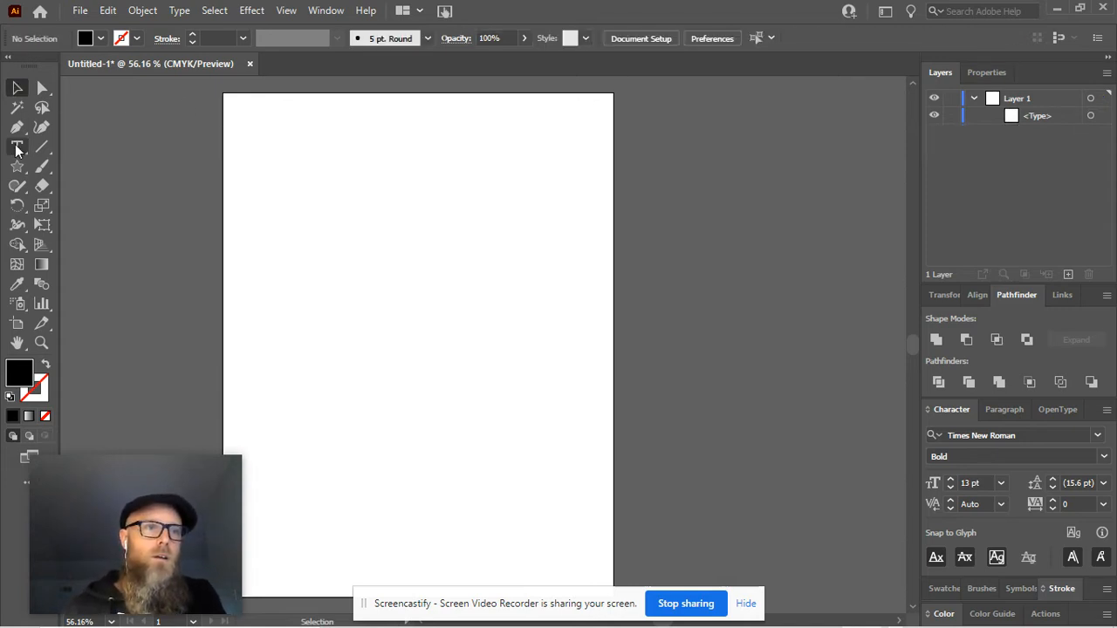
{"action": "left_click", "coordinate": [18, 147]}
{"action": "left_click_drag", "start_coordinate": [259, 143], "coordinate": [526, 324]}
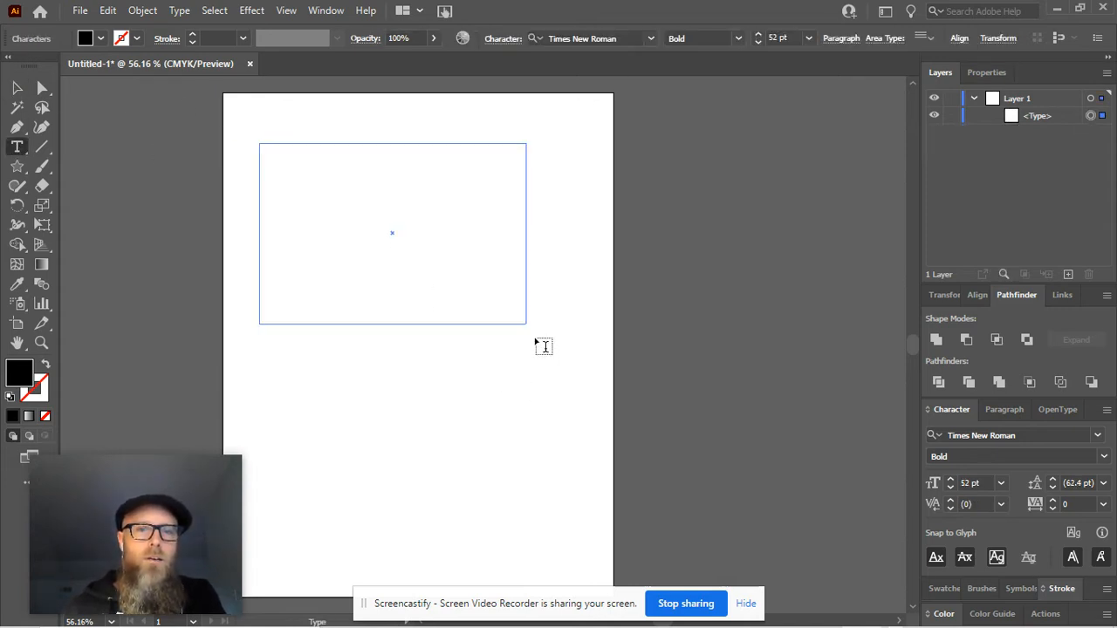
{"action": "key", "text": "Escape"}
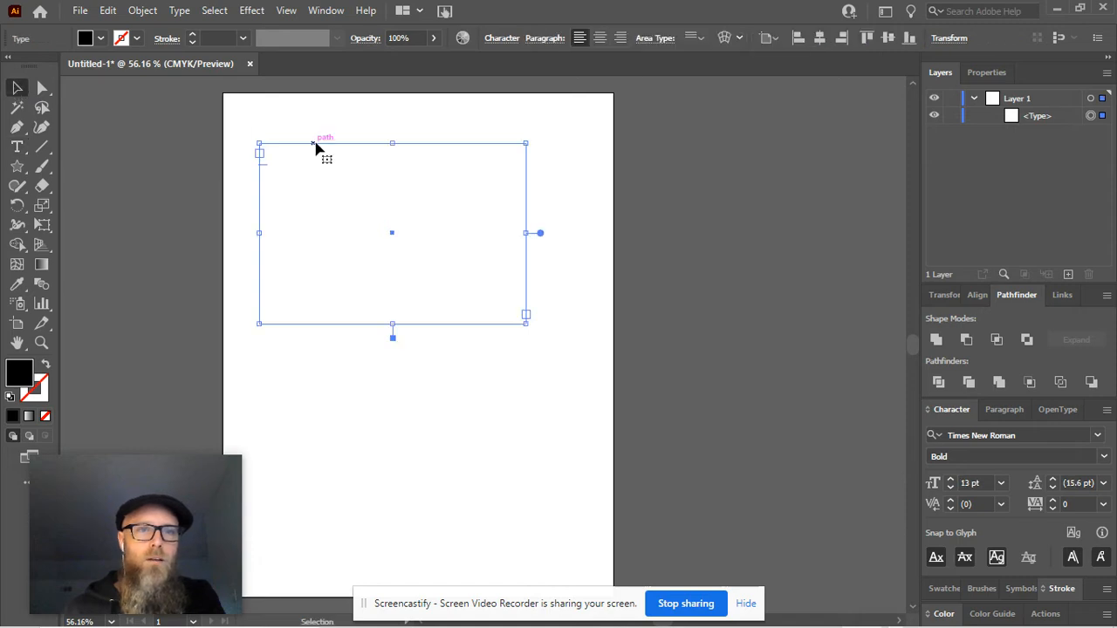
{"action": "key", "text": "Delete"}
Draw an area text frame near the top of the artboard, filled with placeholder text, using the Type tool.
{"action": "left_click", "coordinate": [19, 148]}
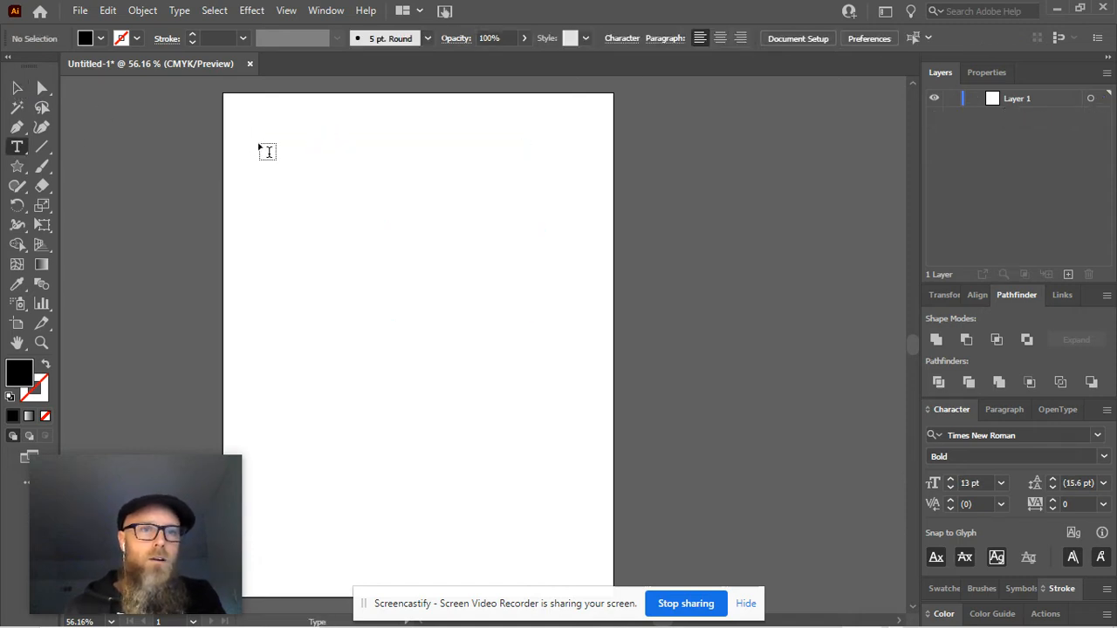
{"action": "left_click_drag", "start_coordinate": [253, 140], "coordinate": [545, 393]}
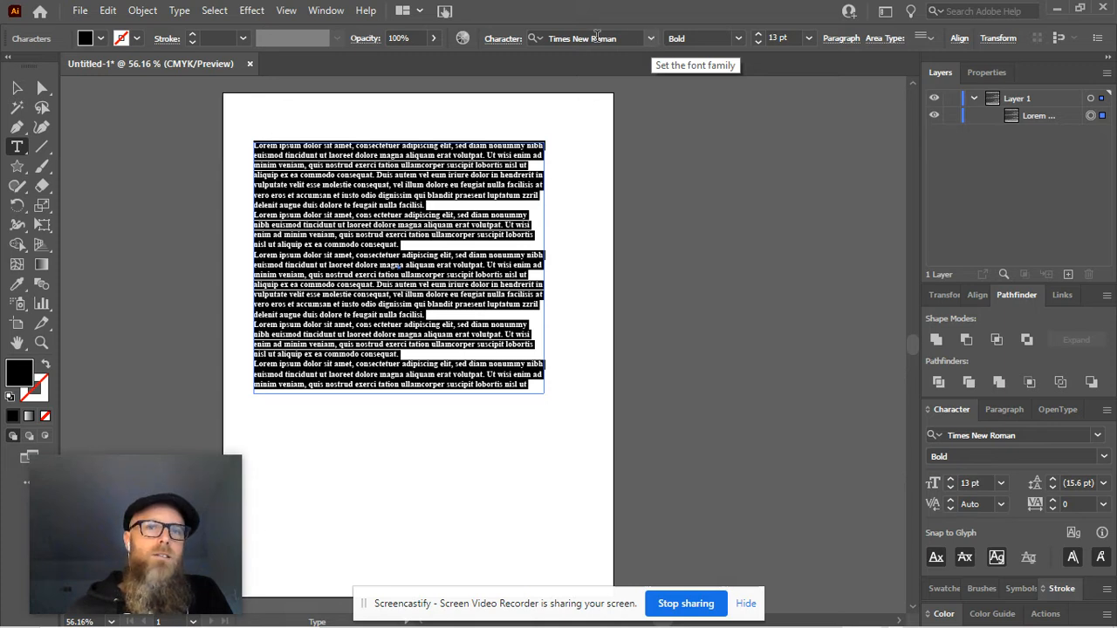
Try Myriad Pro as the font, then set the text to Times New Roman Regular.
{"action": "left_click", "coordinate": [650, 38]}
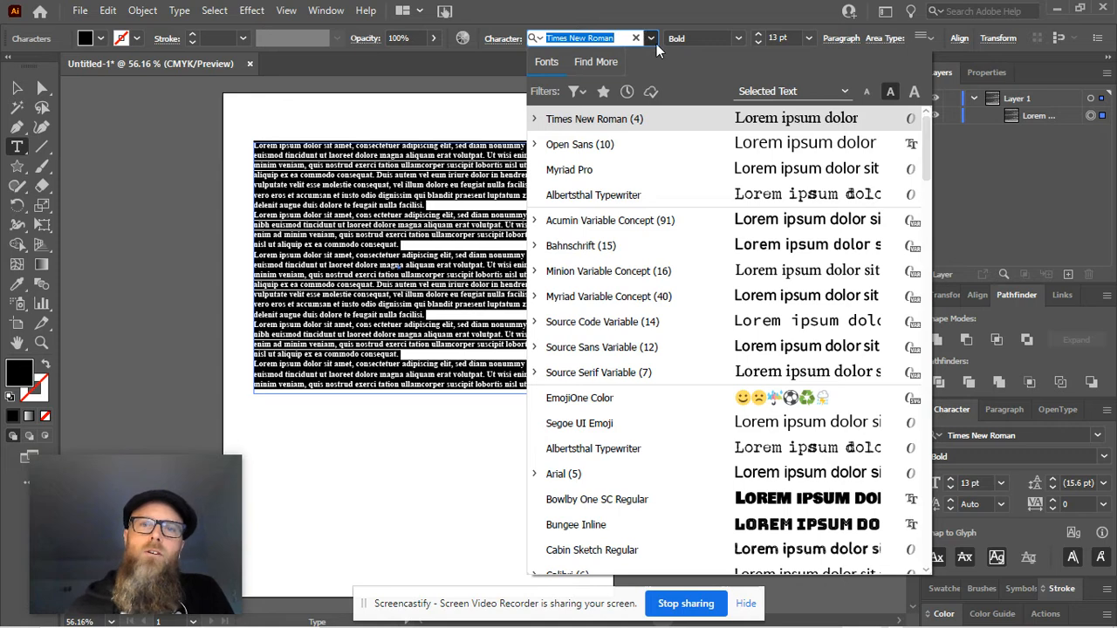
{"action": "left_click", "coordinate": [585, 172]}
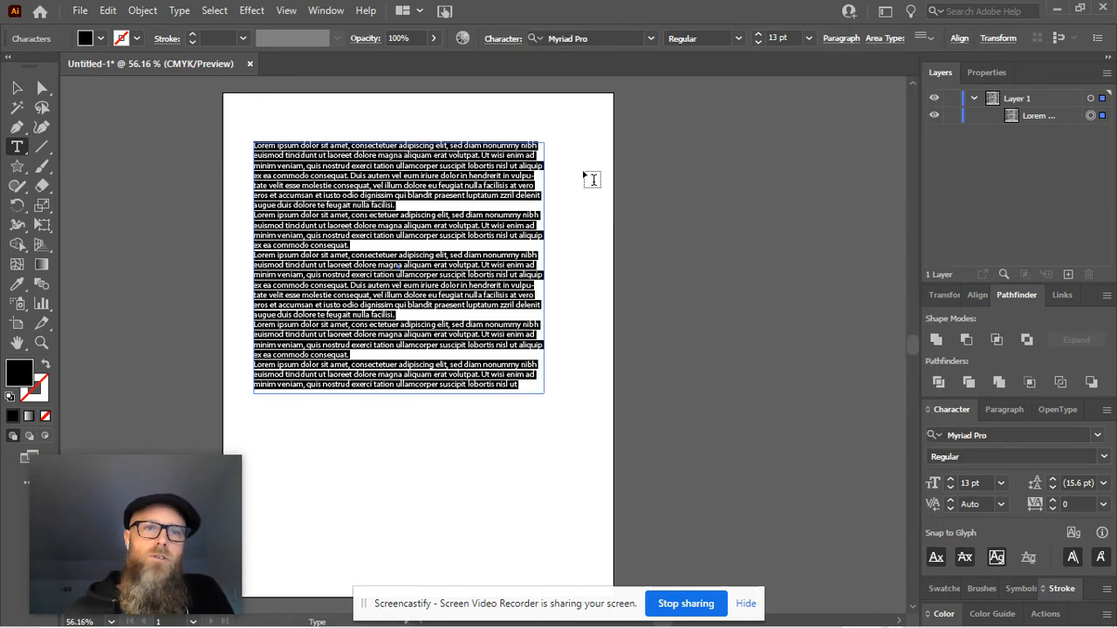
{"action": "left_click", "coordinate": [650, 38]}
{"action": "left_click", "coordinate": [593, 143]}
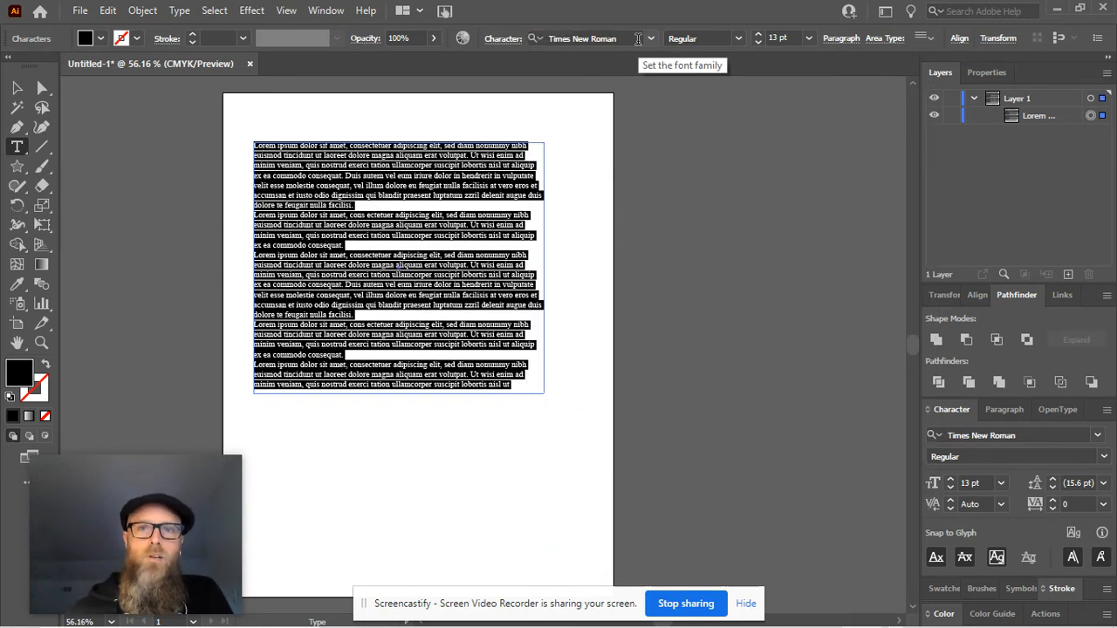
Raise the placeholder text's font size step by step to 32 pt.
{"action": "left_click", "coordinate": [758, 39]}
{"action": "left_click", "coordinate": [757, 39]}
{"action": "left_click", "coordinate": [758, 38]}
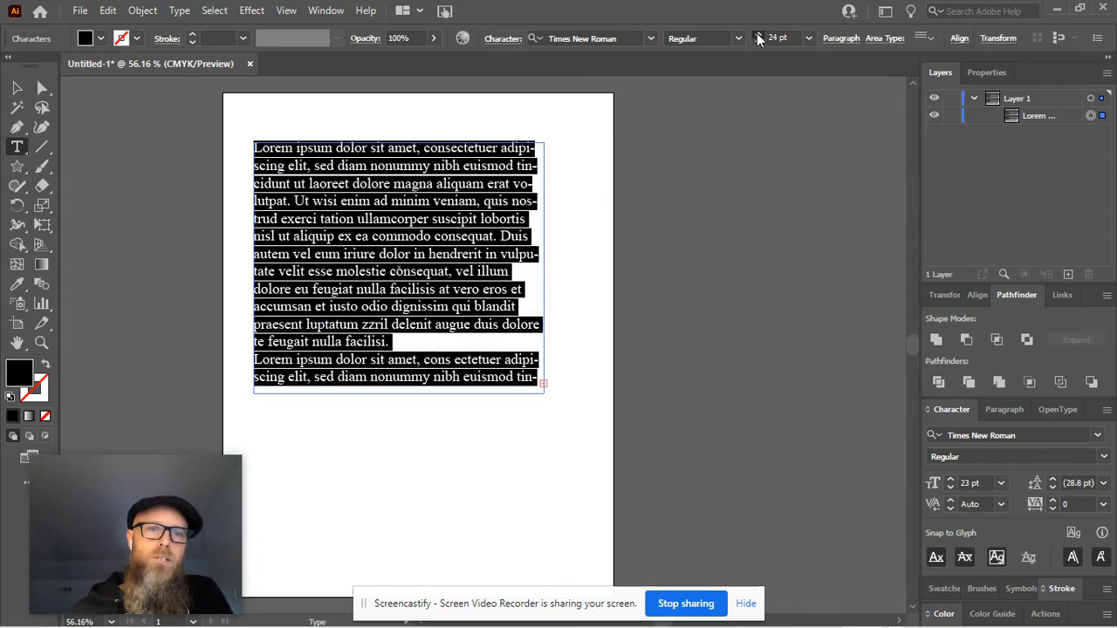
{"action": "left_click", "coordinate": [757, 38]}
{"action": "scroll", "coordinate": [410, 205], "scroll_direction": "up", "scroll_amount": 1}
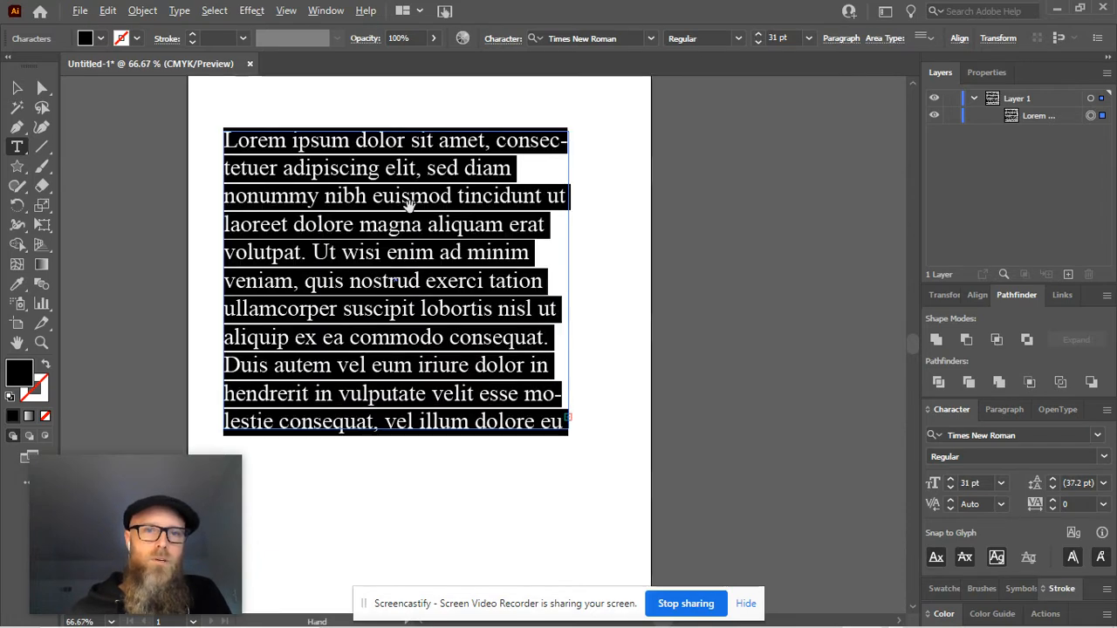
{"action": "scroll", "coordinate": [409, 205], "scroll_direction": "up", "scroll_amount": 1}
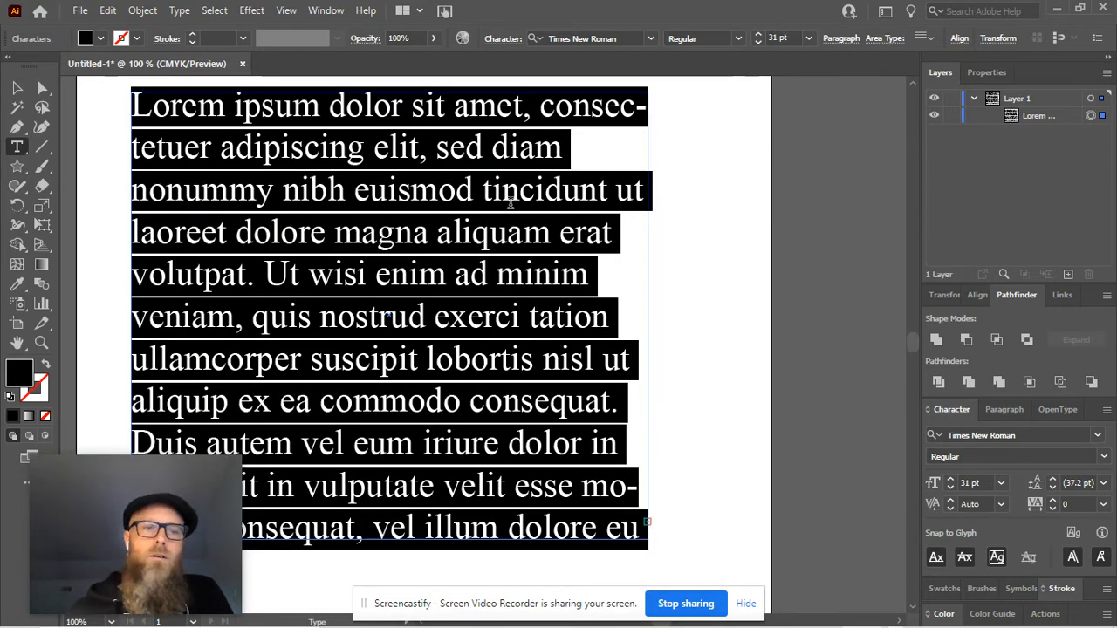
{"action": "left_click", "coordinate": [758, 39]}
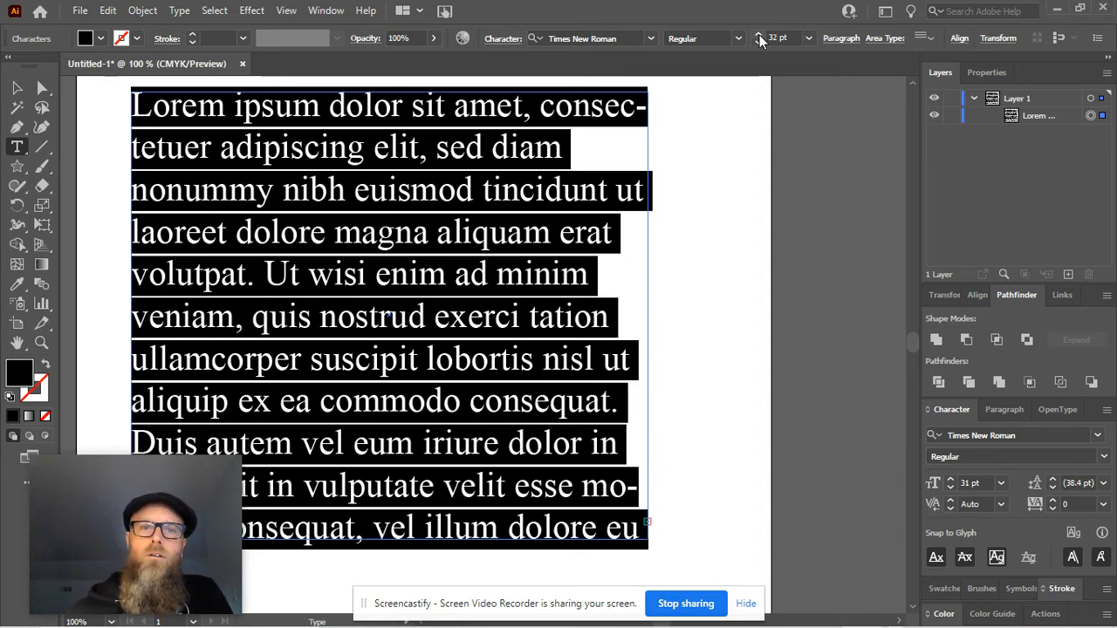
{"action": "left_click", "coordinate": [759, 38]}
{"action": "left_click", "coordinate": [759, 38]}
{"action": "left_click", "coordinate": [758, 38]}
{"action": "left_click", "coordinate": [759, 39]}
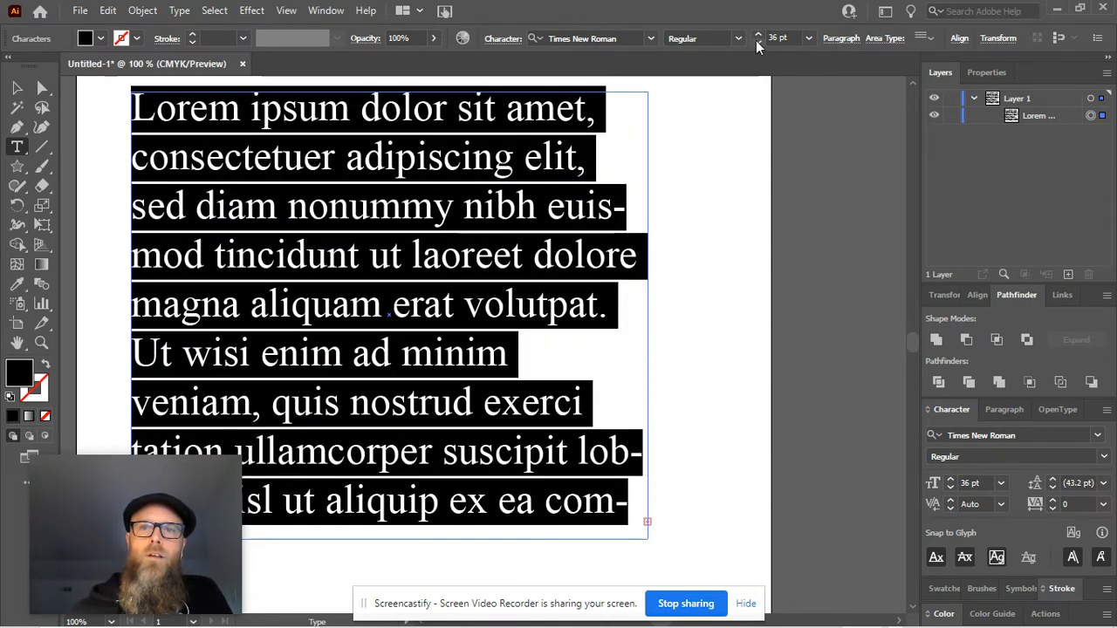
{"action": "left_click", "coordinate": [756, 42]}
{"action": "left_click", "coordinate": [757, 42]}
{"action": "left_click", "coordinate": [757, 42]}
{"action": "left_click", "coordinate": [756, 42]}
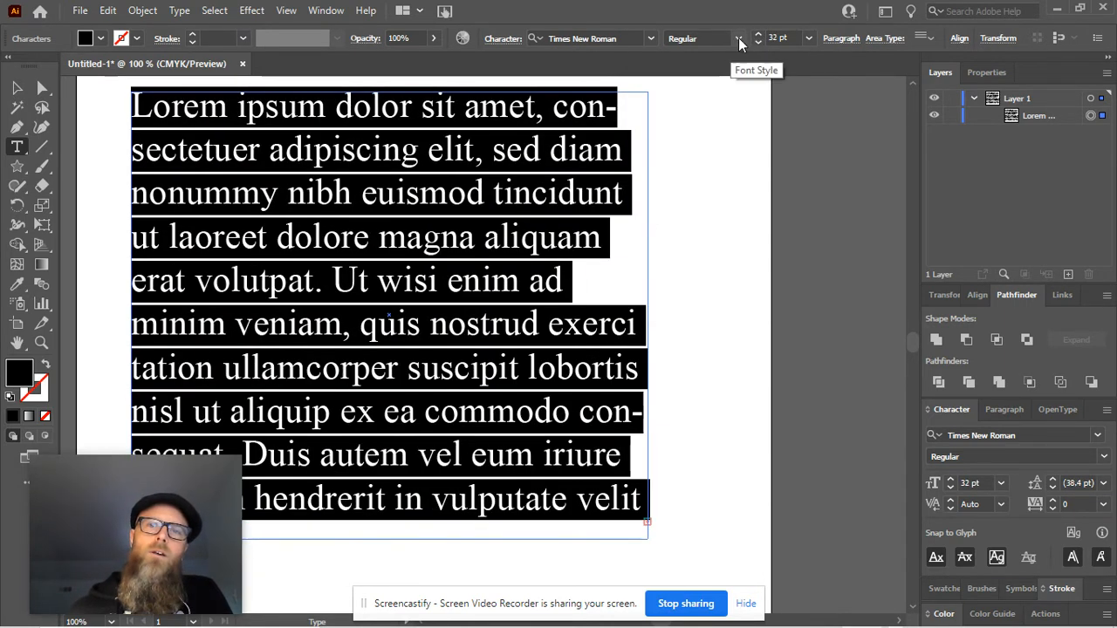
Browse the font style, vertical area-type alignment, Align and Area Type Options settings for the text frame.
{"action": "left_click", "coordinate": [738, 39]}
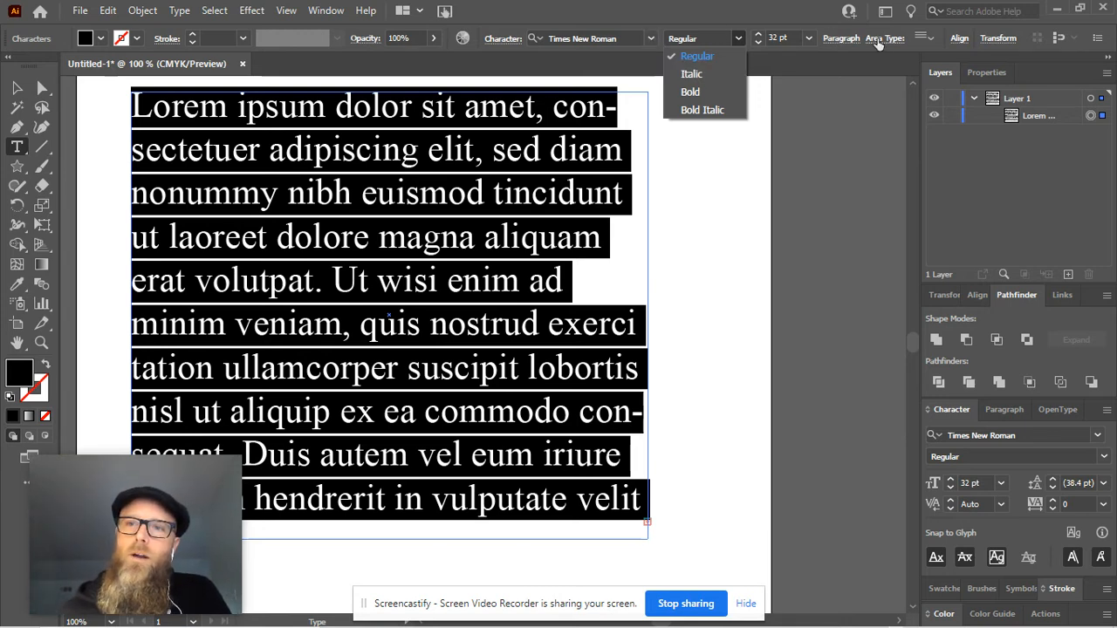
{"action": "left_click", "coordinate": [928, 41]}
{"action": "left_click", "coordinate": [927, 40]}
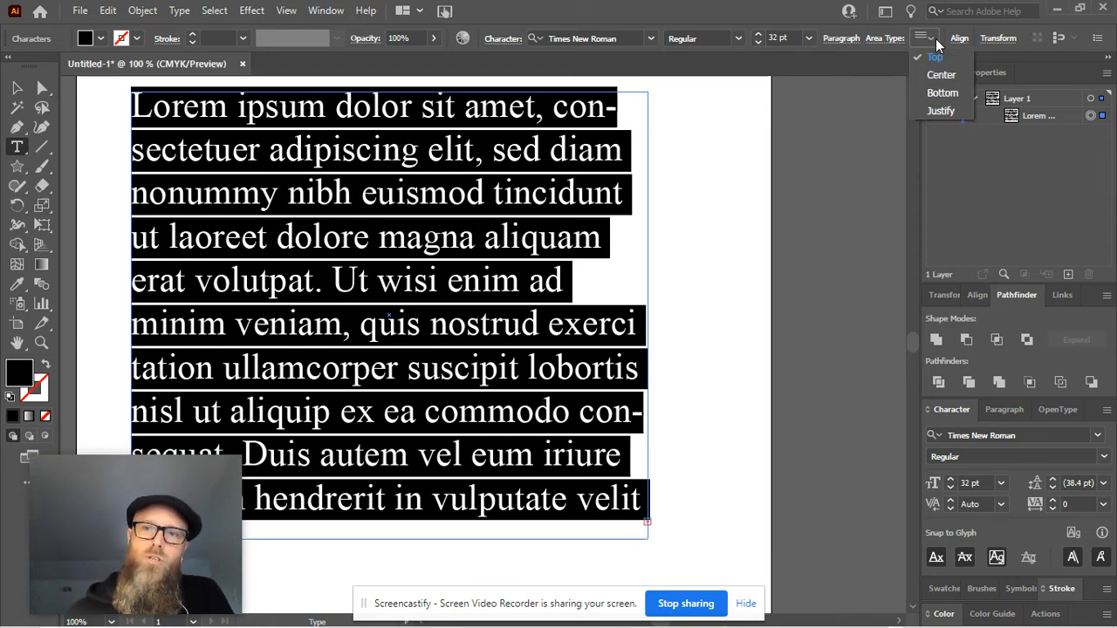
{"action": "left_click", "coordinate": [881, 40]}
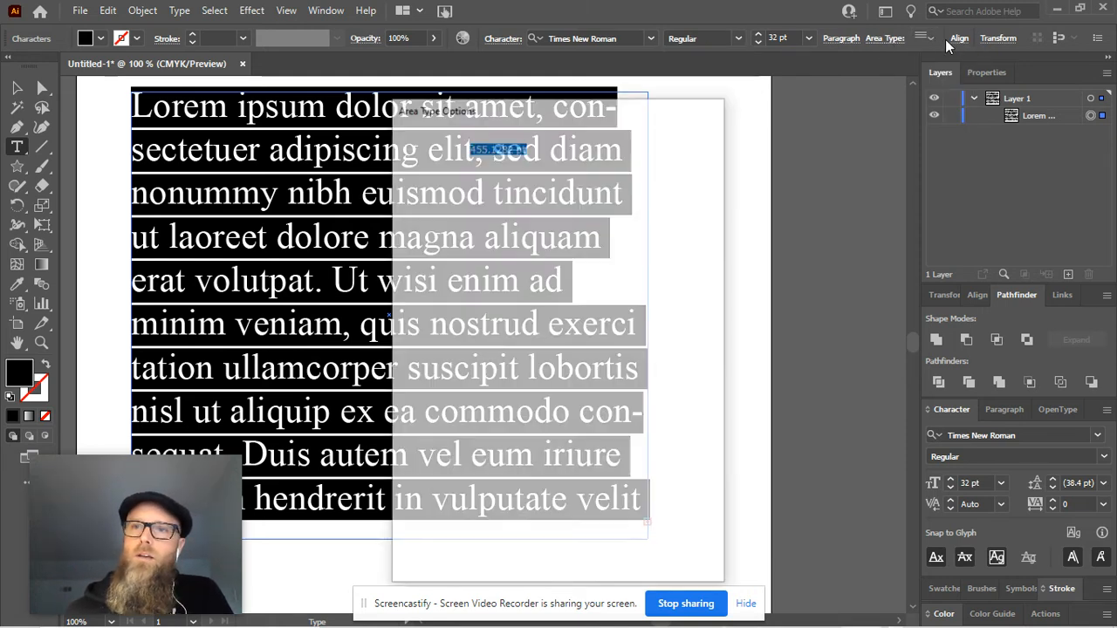
{"action": "left_click", "coordinate": [673, 551]}
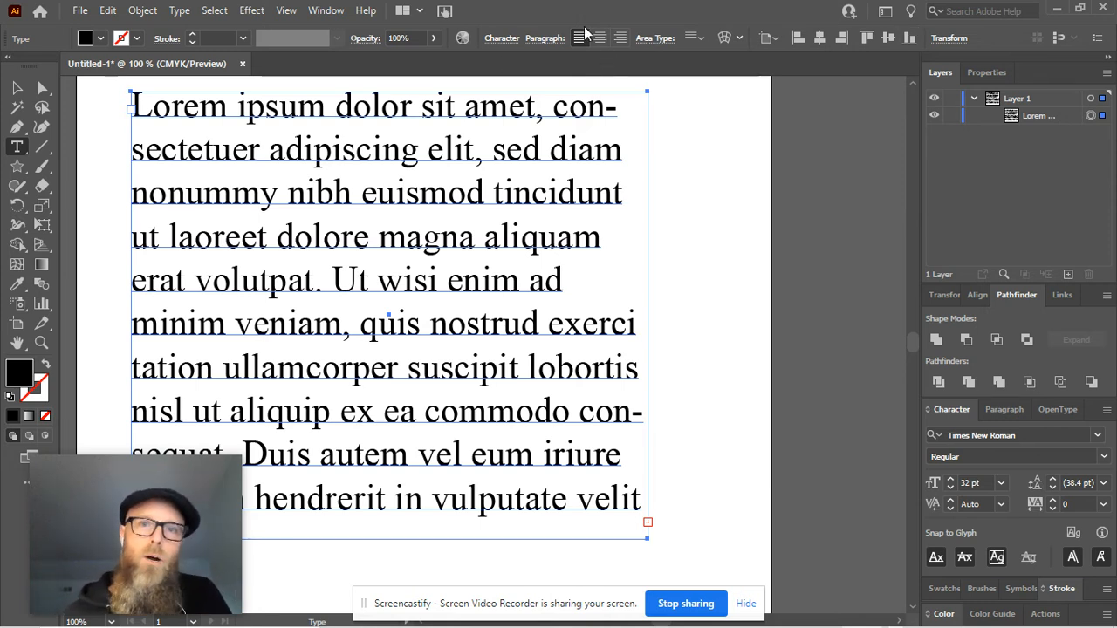
{"action": "left_click", "coordinate": [579, 147]}
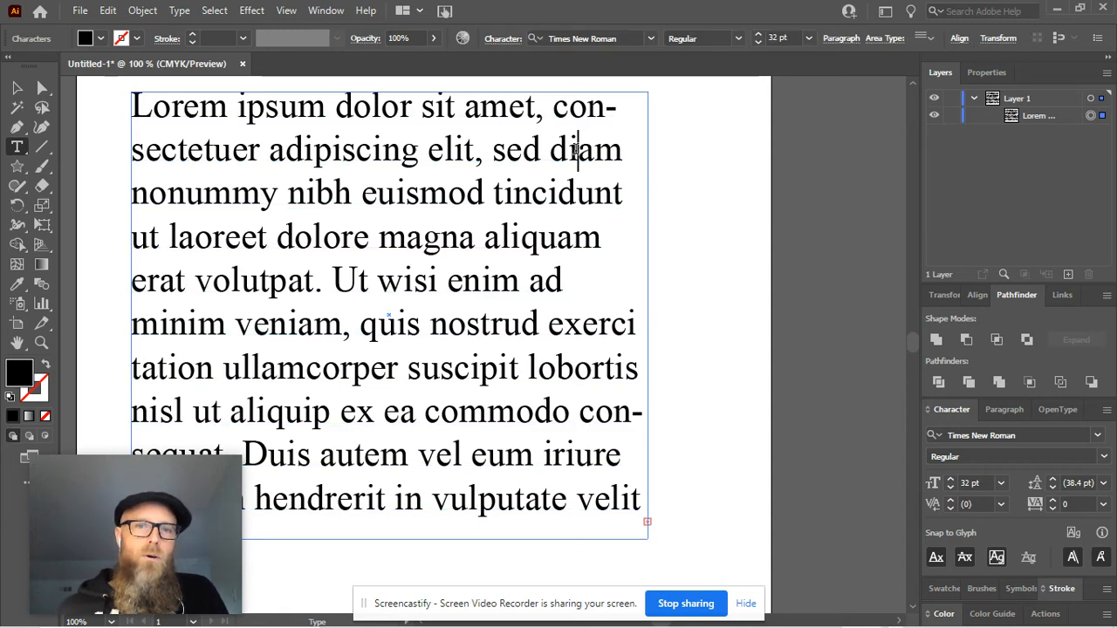
{"action": "key", "text": "ctrl+a"}
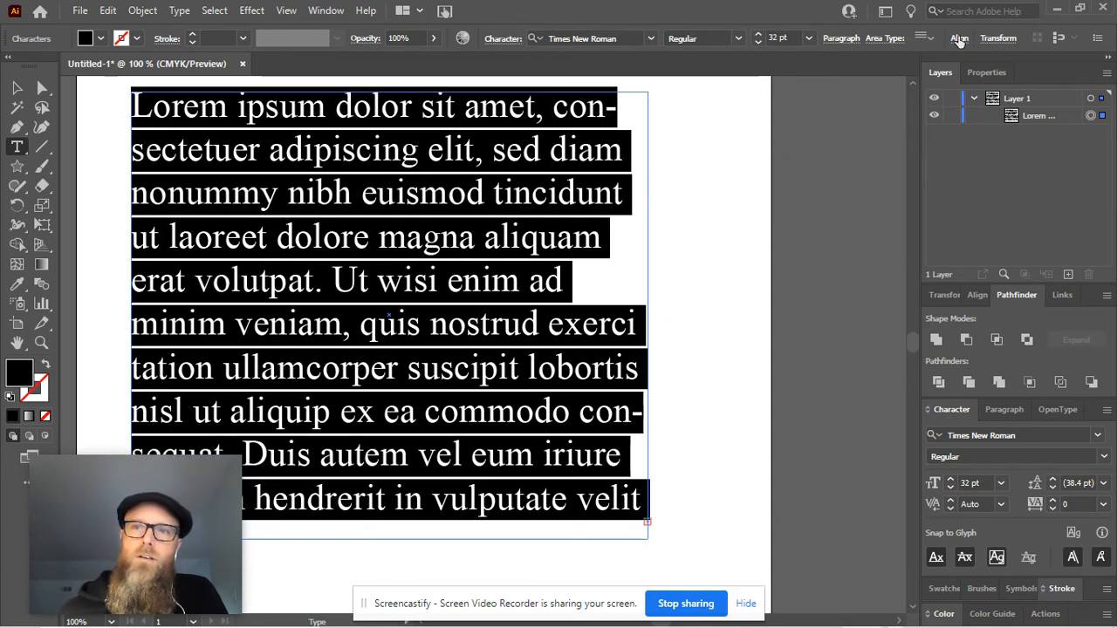
{"action": "left_click", "coordinate": [951, 39]}
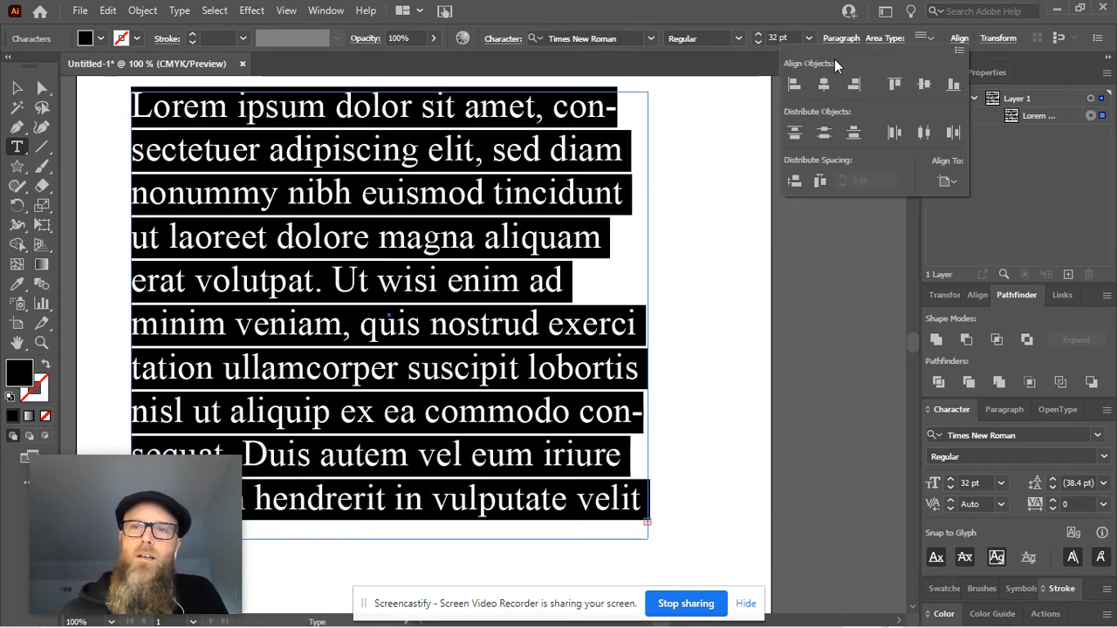
{"action": "left_click", "coordinate": [931, 39]}
{"action": "left_click", "coordinate": [921, 39]}
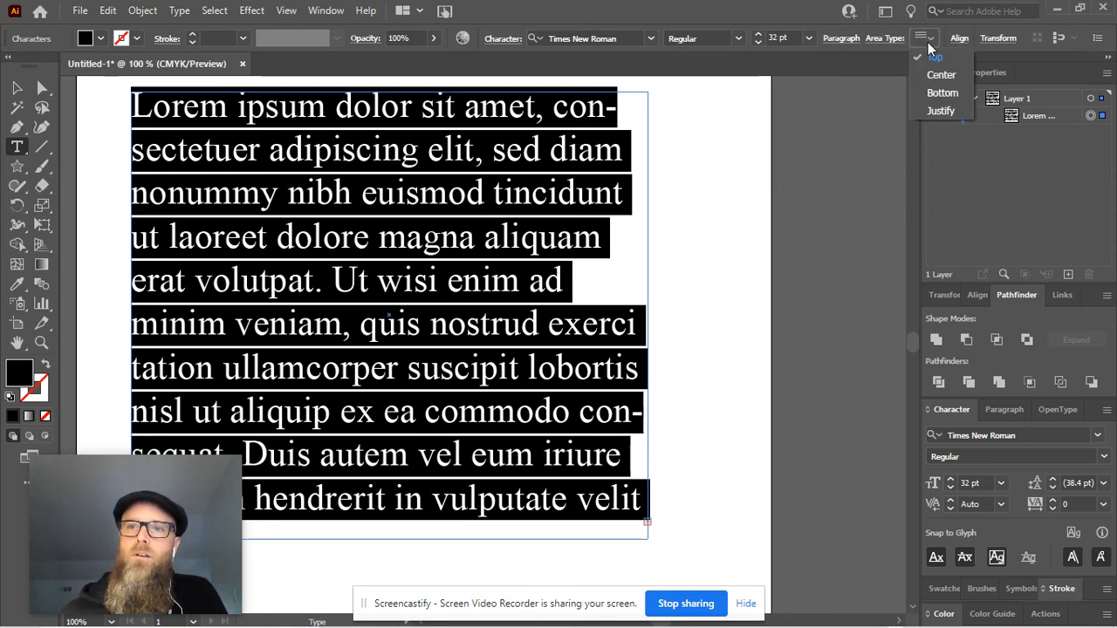
{"action": "left_click", "coordinate": [927, 42]}
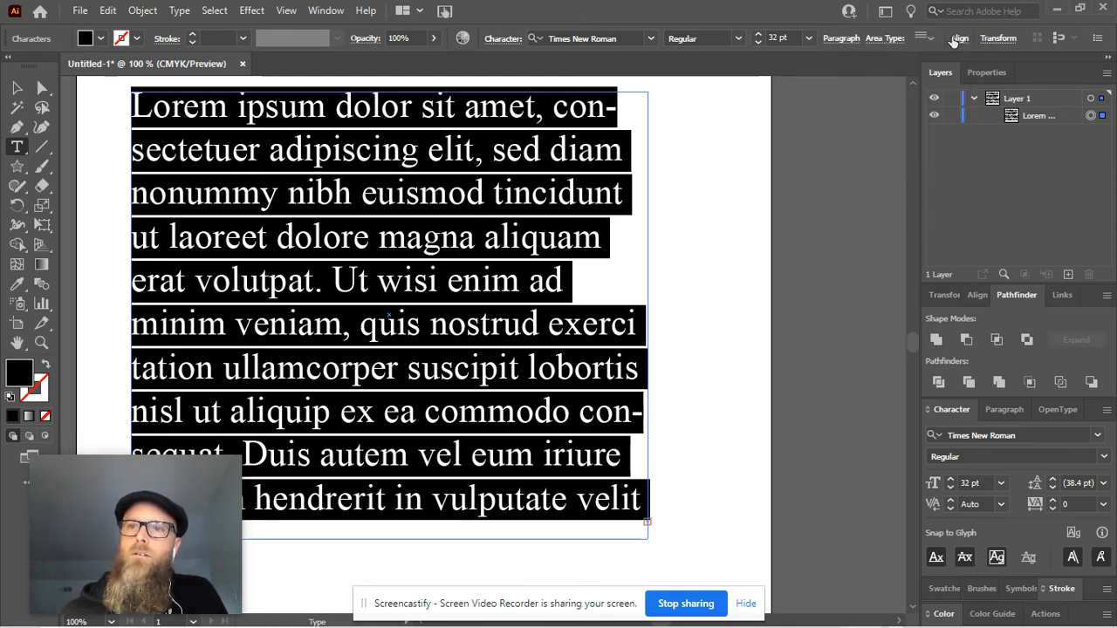
{"action": "left_click", "coordinate": [960, 40]}
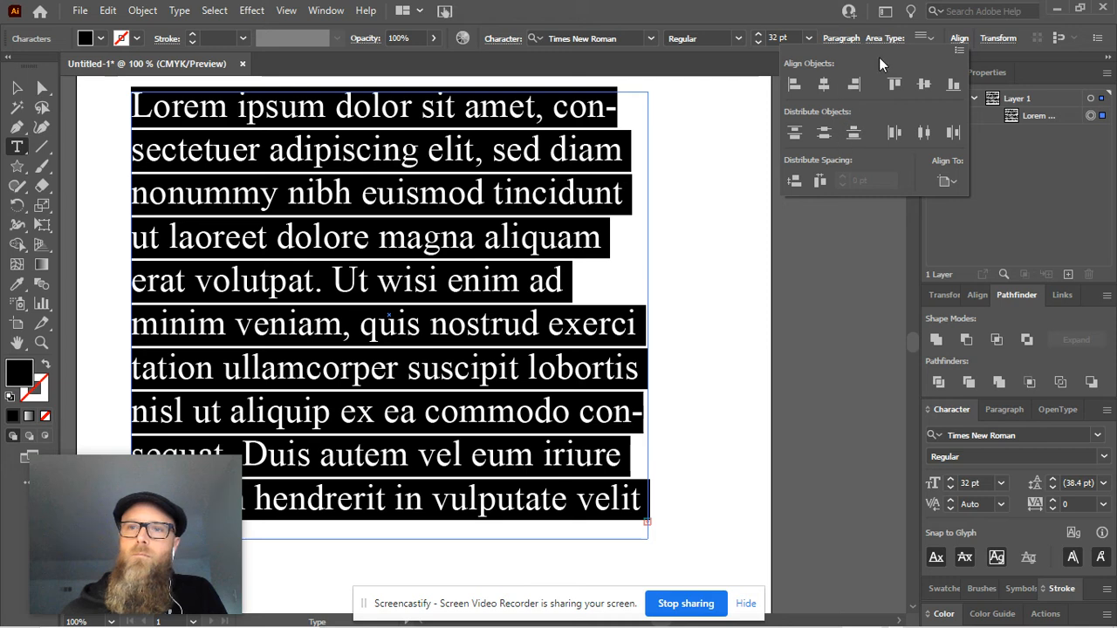
{"action": "left_click", "coordinate": [931, 37]}
{"action": "left_click", "coordinate": [931, 38]}
{"action": "left_click", "coordinate": [921, 38]}
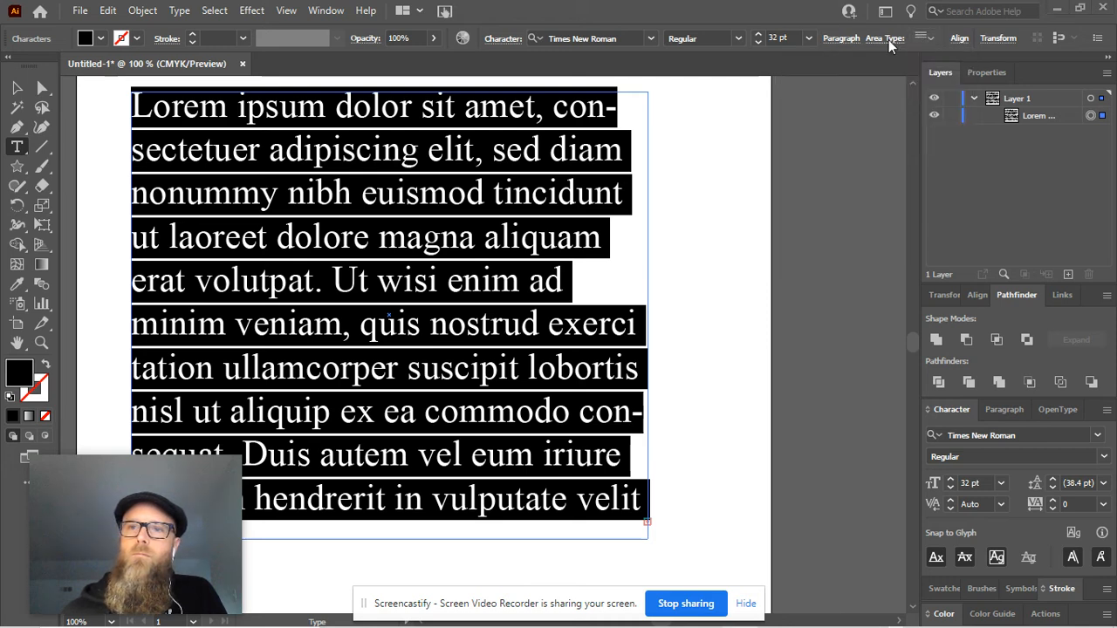
{"action": "left_click", "coordinate": [889, 39]}
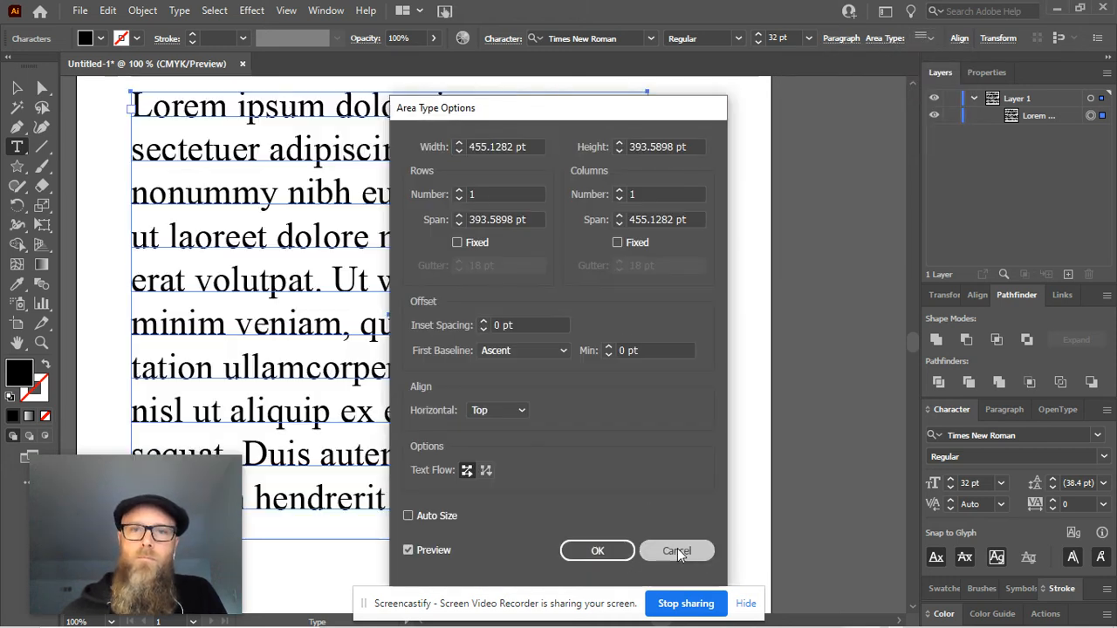
{"action": "left_click", "coordinate": [677, 551]}
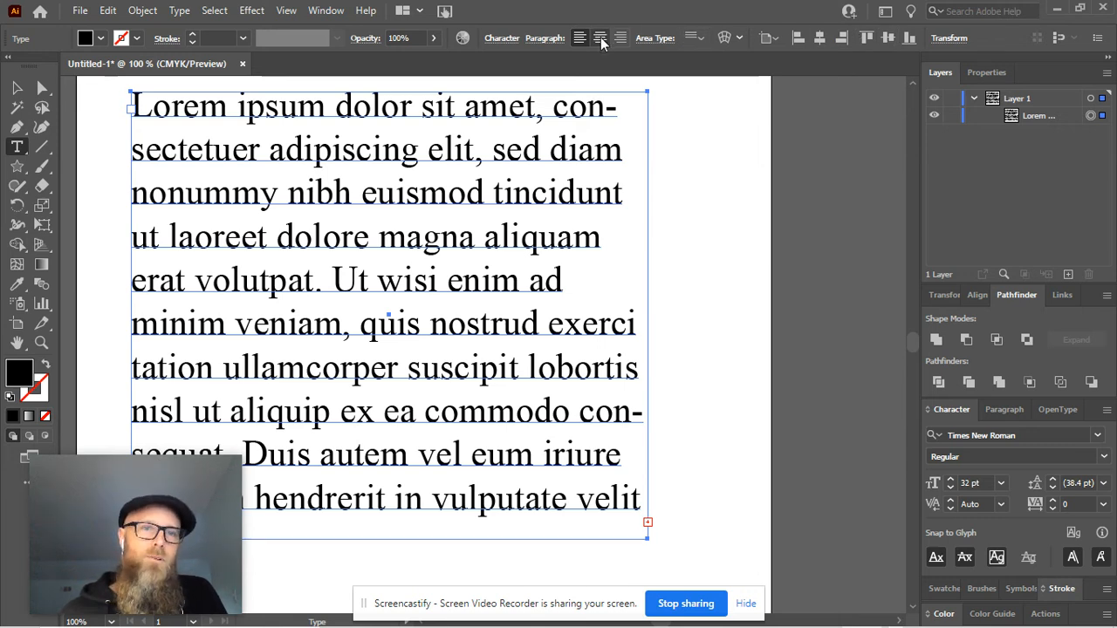
Select all the text in the frame and set its vertical area-type alignment to Center.
{"action": "left_click", "coordinate": [580, 129]}
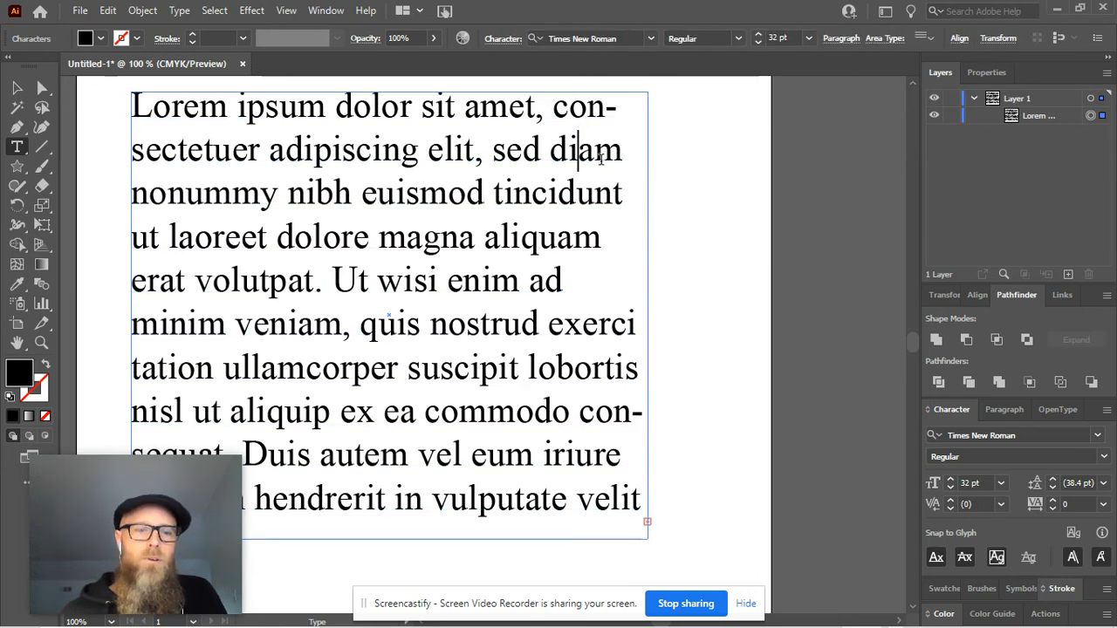
{"action": "key", "text": "ctrl+a"}
{"action": "left_click", "coordinate": [926, 38]}
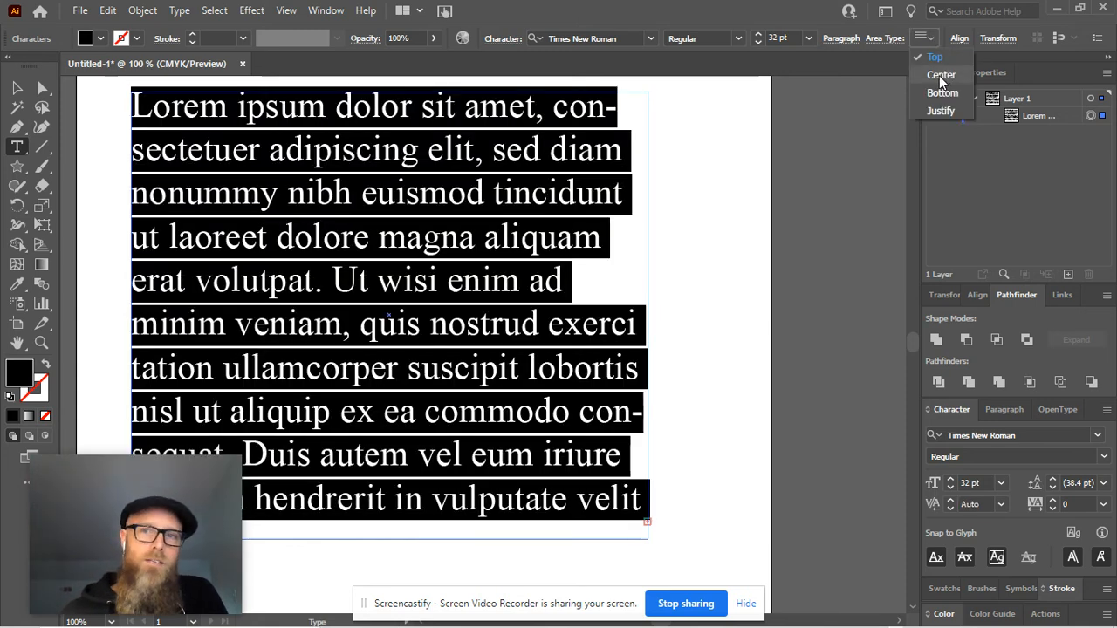
{"action": "left_click", "coordinate": [939, 76]}
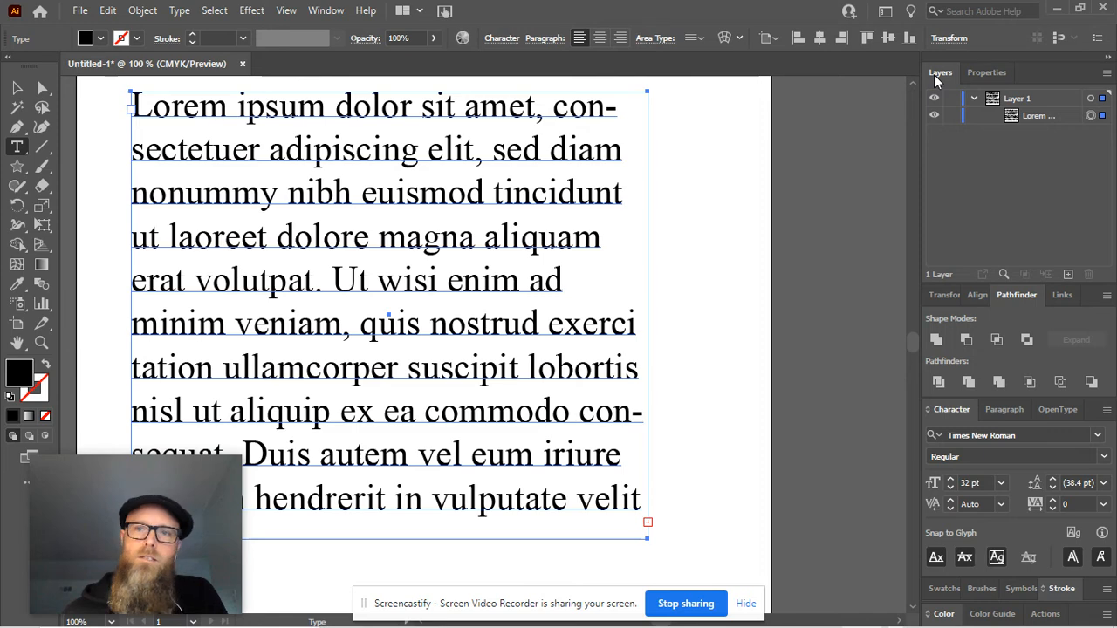
Delete the placeholder text following "Lorem ipsum" through the end of the visible frame, twice over.
{"action": "left_click", "coordinate": [490, 272]}
{"action": "key", "text": "ctrl+a"}
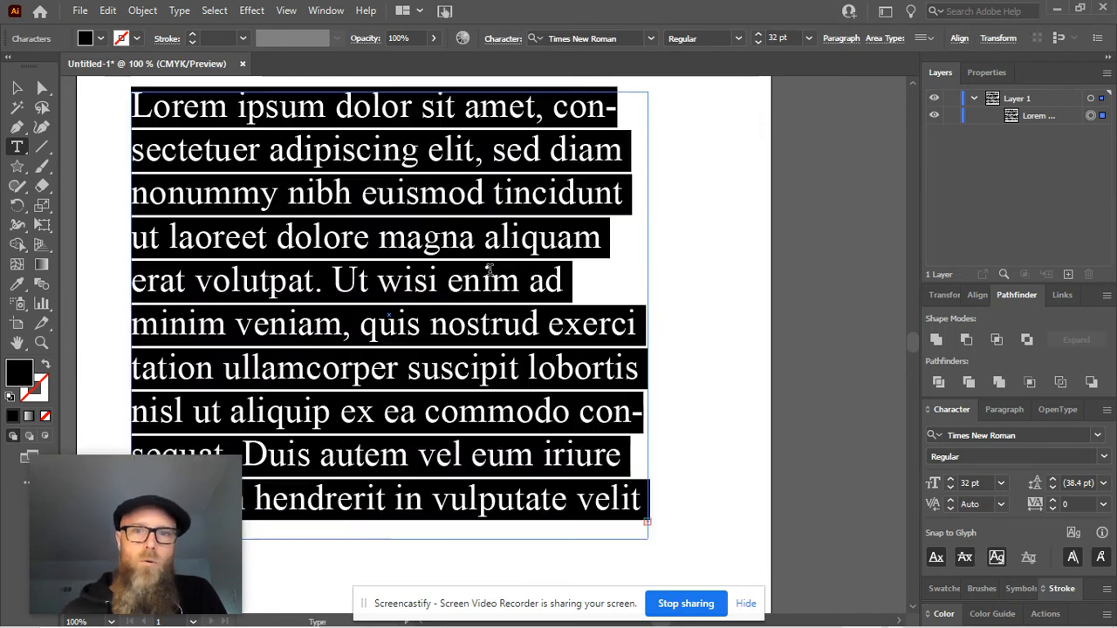
{"action": "left_click_drag", "start_coordinate": [334, 107], "coordinate": [644, 529]}
{"action": "key", "text": "BackSpace"}
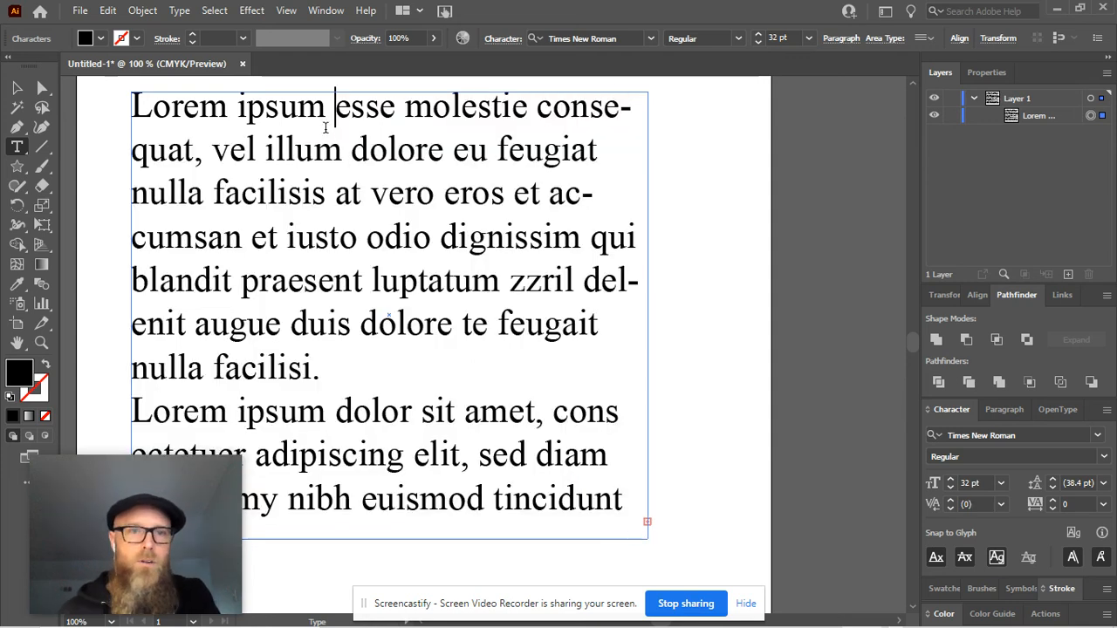
{"action": "left_click_drag", "start_coordinate": [328, 103], "coordinate": [646, 502]}
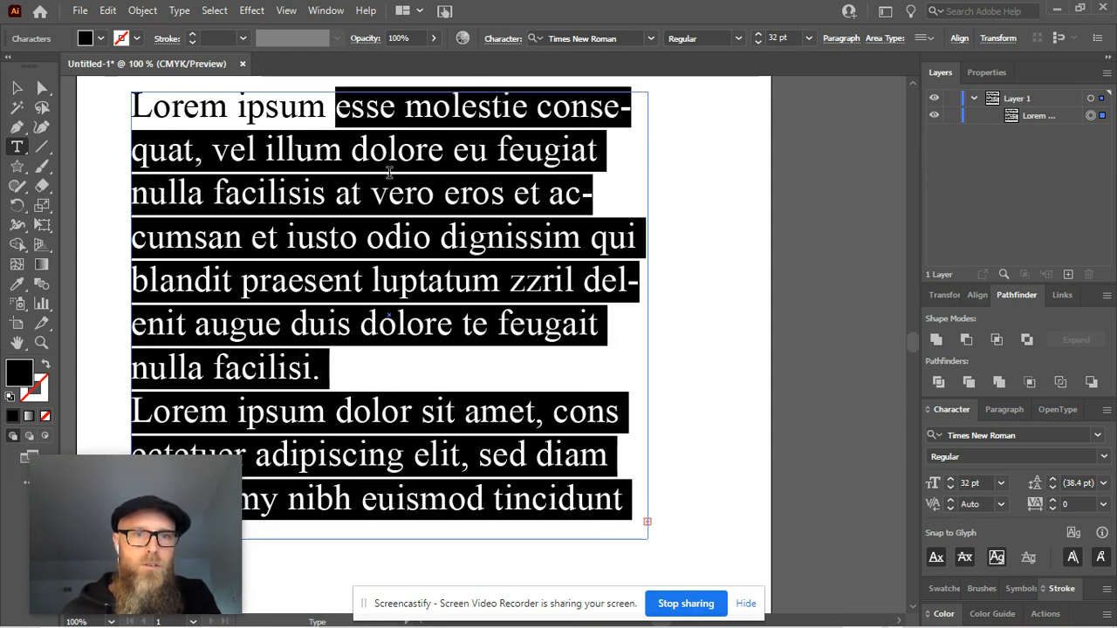
{"action": "key", "text": "BackSpace"}
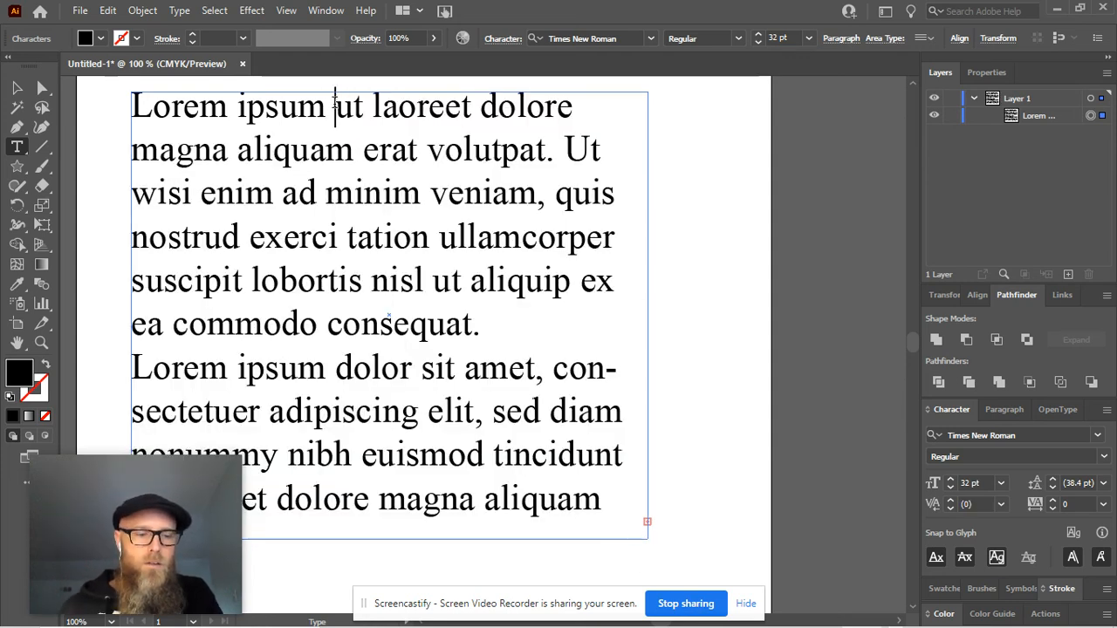
Select several more lines of text after "Lorem ipsum" and delete them, continuing to trim the placeholder.
{"action": "key", "text": "shift+Down"}
{"action": "key", "text": "shift+Down"}
{"action": "key", "text": "shift+Down"}
{"action": "key", "text": "shift+Down"}
{"action": "key", "text": "shift+Down"}
{"action": "key", "text": "shift+Down"}
{"action": "key", "text": "shift+Down"}
{"action": "key", "text": "shift+Down"}
{"action": "key", "text": "shift+Down"}
{"action": "key", "text": "shift+Down"}
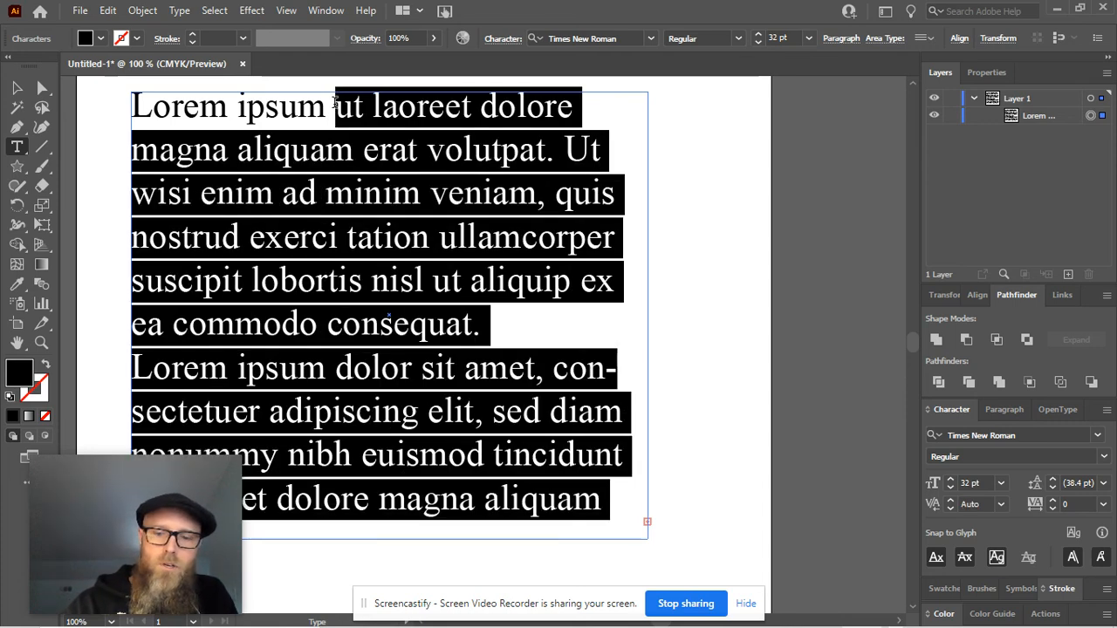
{"action": "key", "text": "BackSpace"}
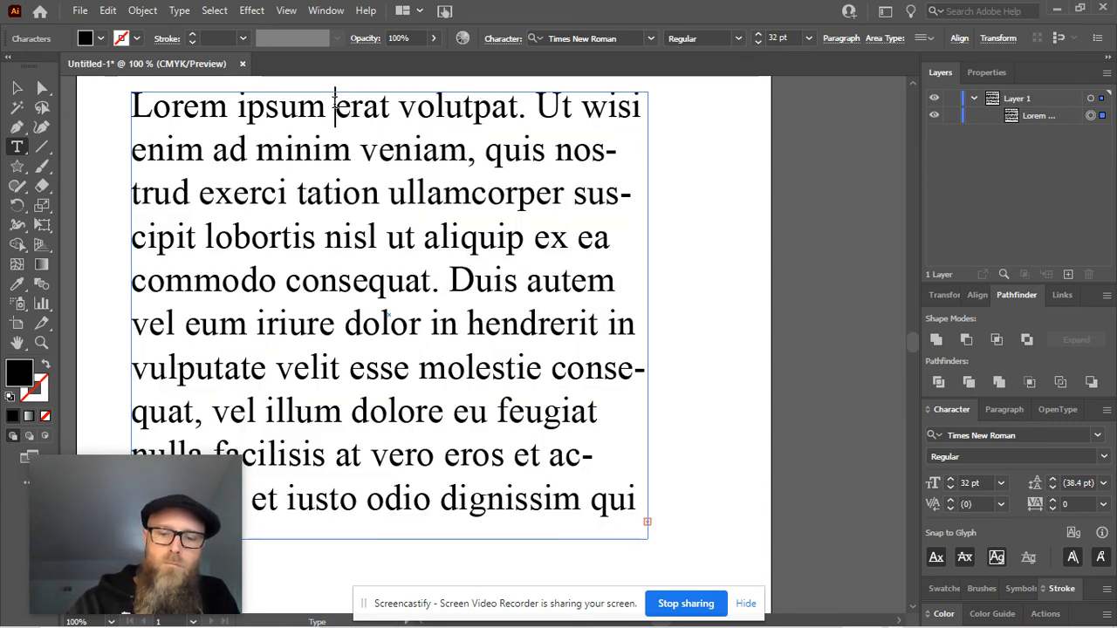
{"action": "key", "text": "shift+Down"}
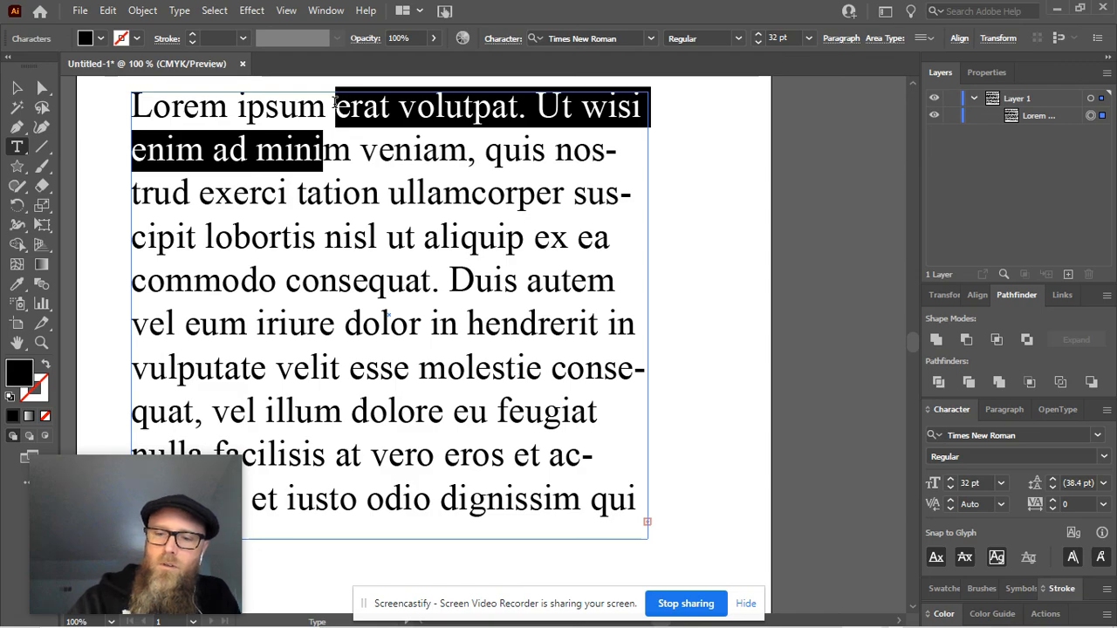